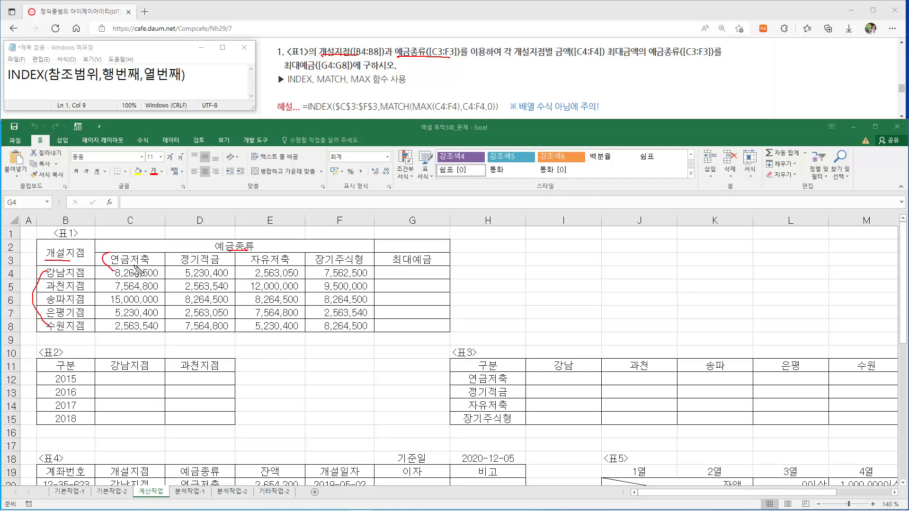
- Mark the deposit types in C3:F3, the 강남지점 amounts in C4:F4 with their maximum, and answer cell G4 against the task text
drag(365, 250, 360, 271)
drag(503, 58, 595, 59)
drag(139, 283, 366, 283)
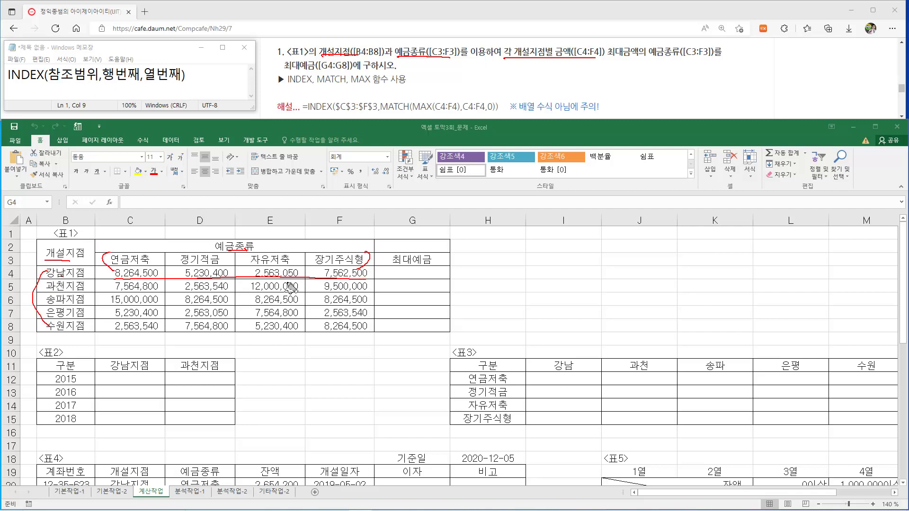
drag(414, 274, 417, 272)
drag(609, 59, 637, 57)
drag(113, 273, 166, 276)
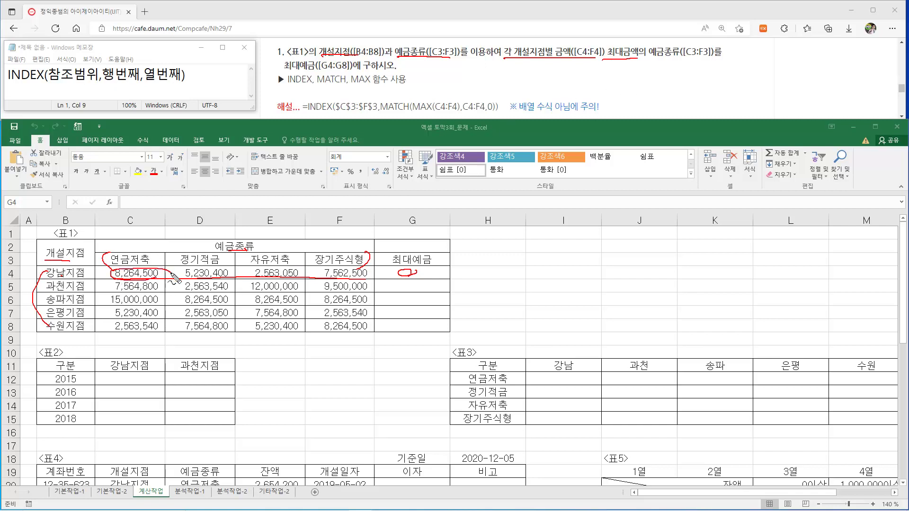
mouse_move(110, 272)
mouse_down()
mouse_move(150, 268)
mouse_move(134, 256)
mouse_move(115, 274)
mouse_up()
- Mark the highest amounts of the remaining branches and the answer range G4:G8 on screen, and clear the drawings
mouse_move(252, 292)
mouse_down()
mouse_move(299, 292)
mouse_move(265, 268)
mouse_move(295, 258)
mouse_up()
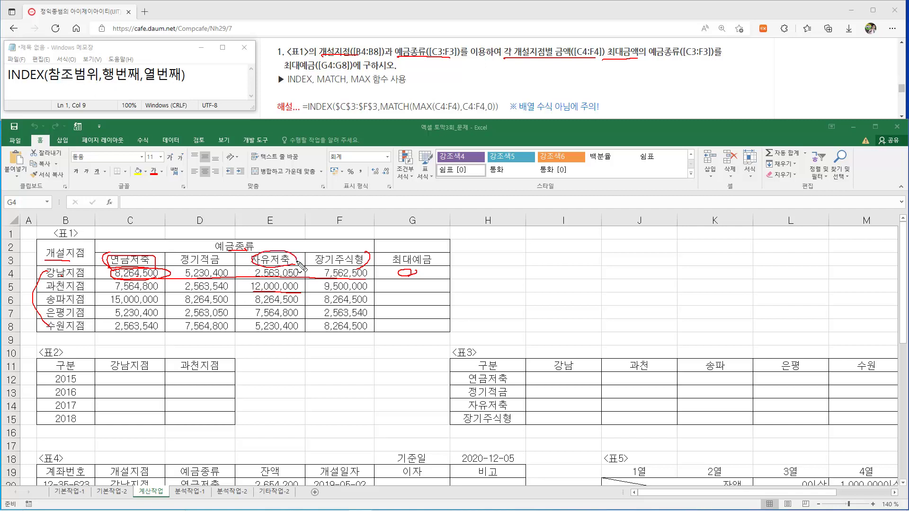
drag(110, 306, 161, 305)
drag(257, 317, 374, 331)
drag(323, 265, 369, 273)
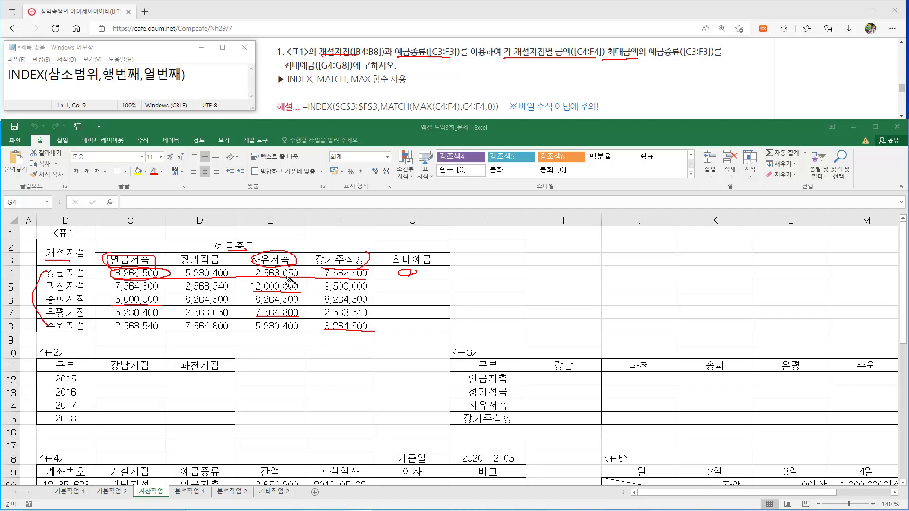
drag(431, 273, 416, 325)
drag(390, 270, 388, 325)
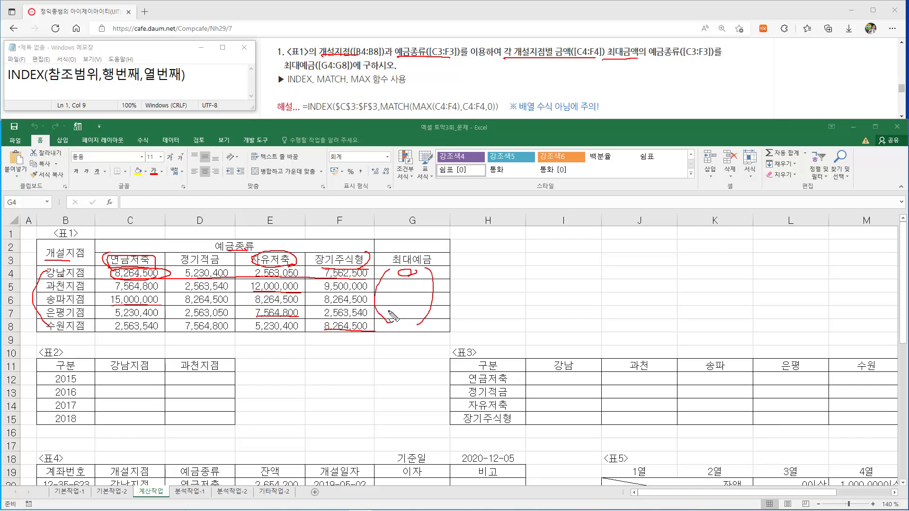
drag(351, 86, 374, 86)
key(Escape)
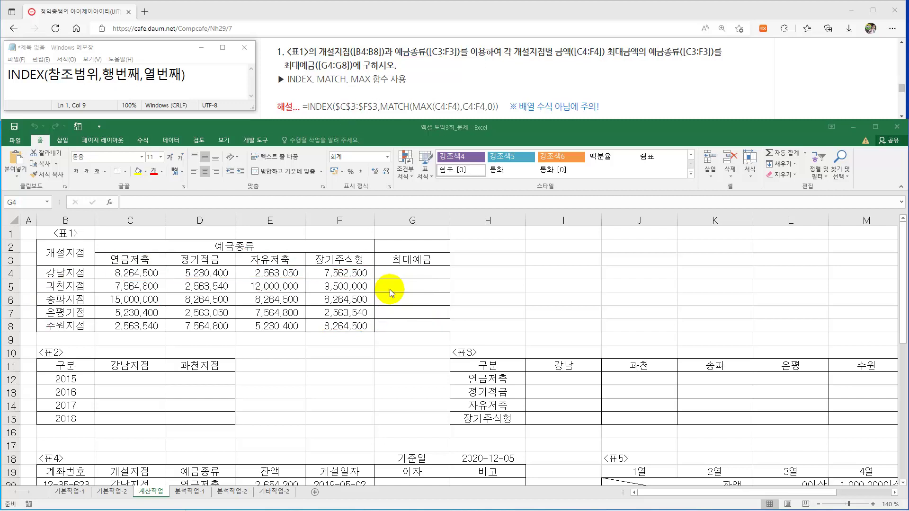
- Enter =MAX($C4:$F4) in G4 and fill it down through G8
click(399, 275)
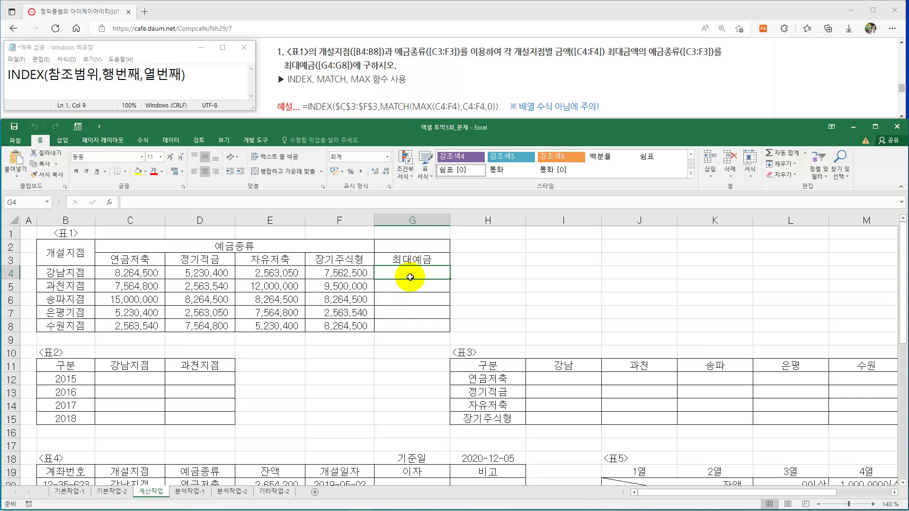
text(=max()
click(143, 275)
drag(144, 274, 340, 278)
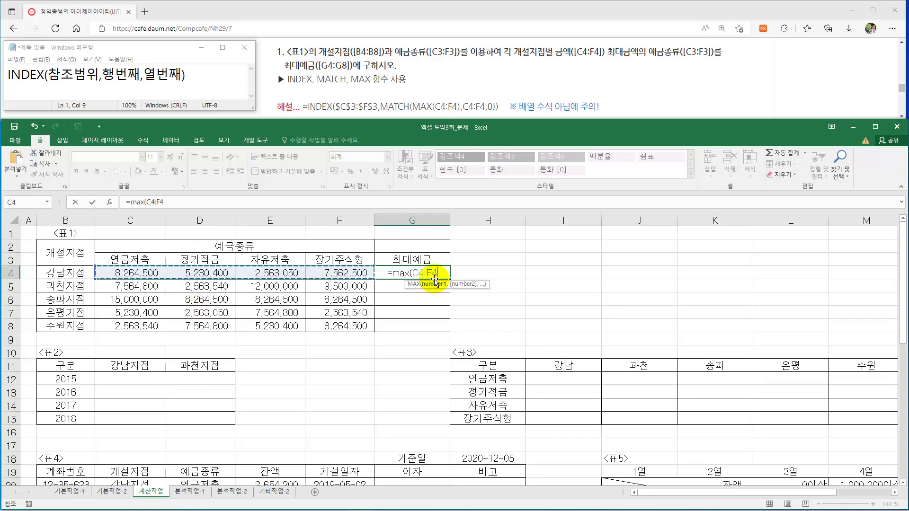
key(F4)
key(F4)
key(F4)
key(F4)
text())
key(Return)
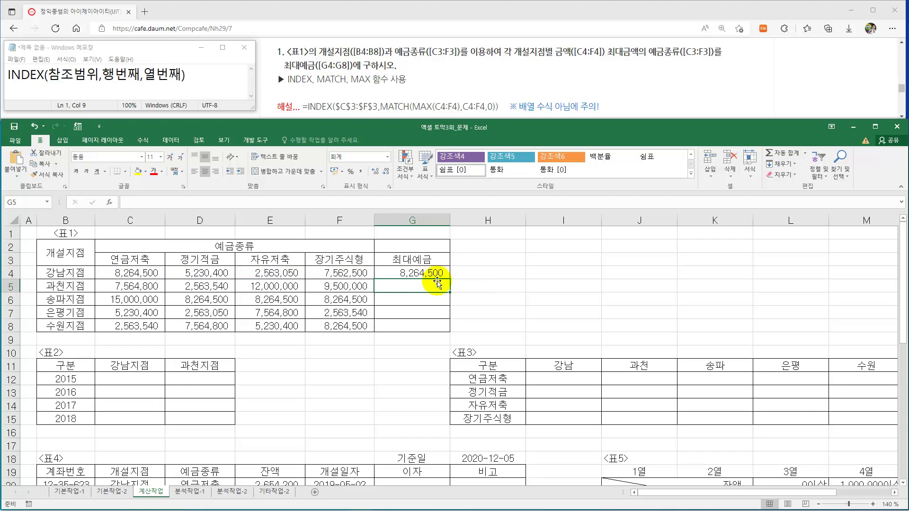
click(442, 273)
drag(449, 279, 447, 330)
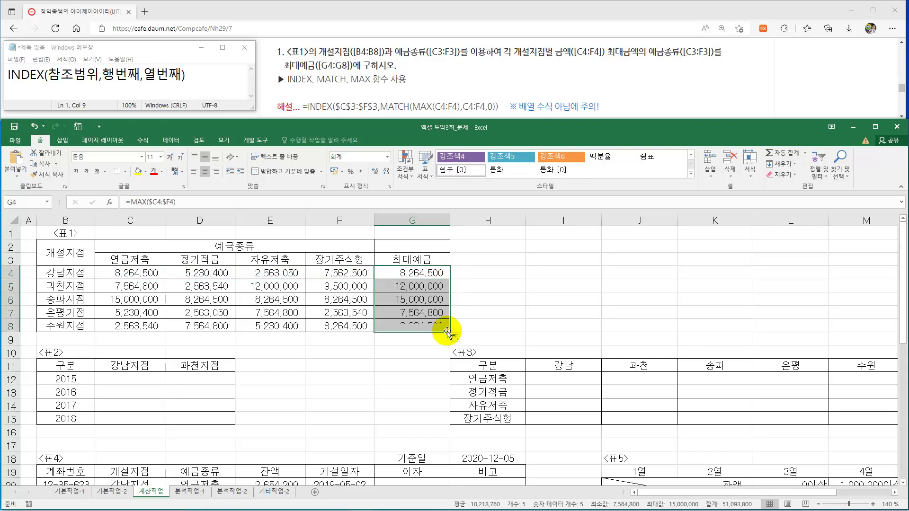
- Check the 최대예금 results against the branch names and the amounts in each branch's row
click(412, 273)
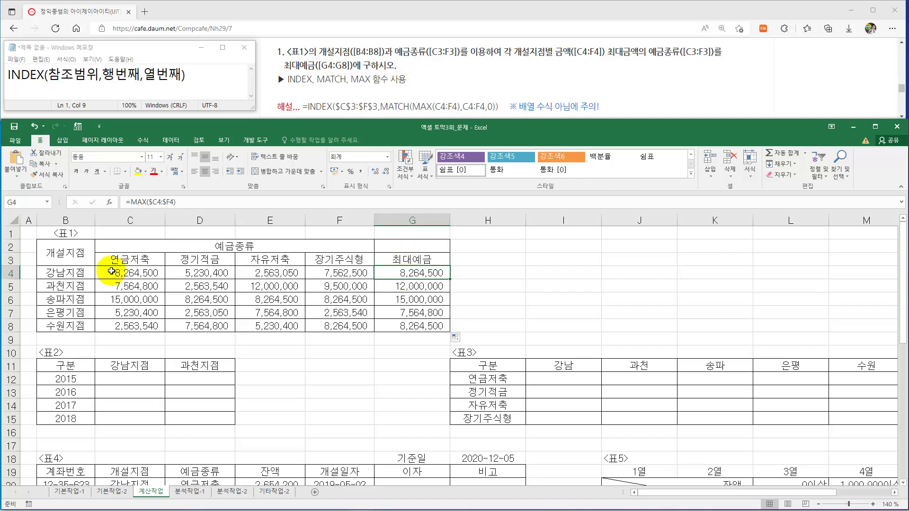
drag(66, 274, 66, 340)
click(411, 273)
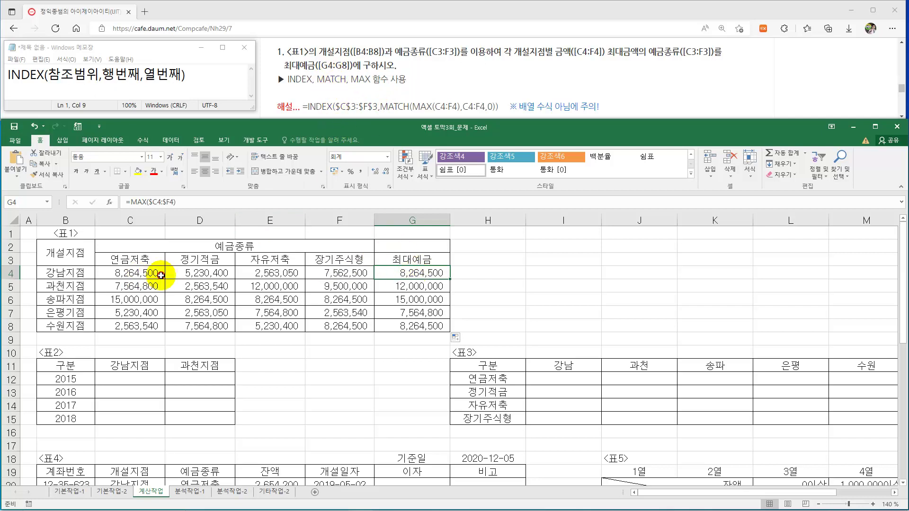
drag(142, 273, 344, 274)
drag(138, 286, 341, 286)
click(142, 300)
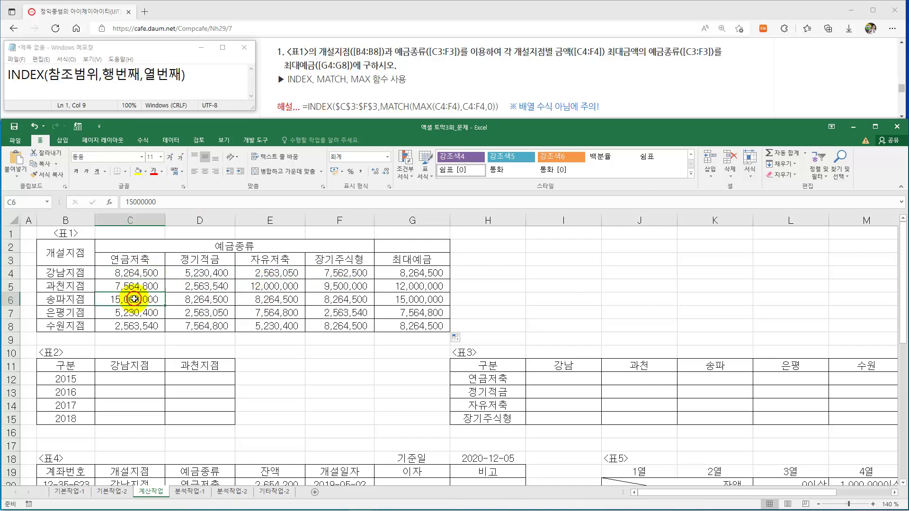
- Wrap the MAX formula in G4 in a MATCH function as its lookup value
click(427, 278)
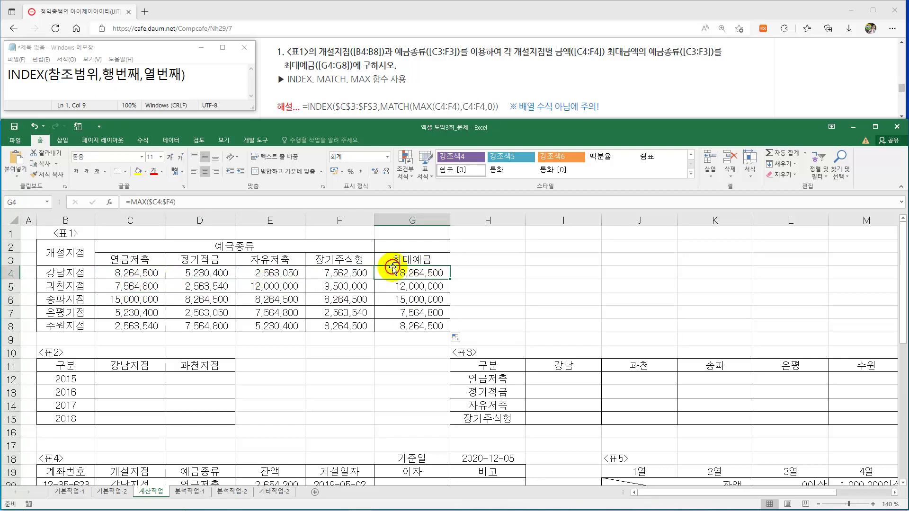
click(130, 203)
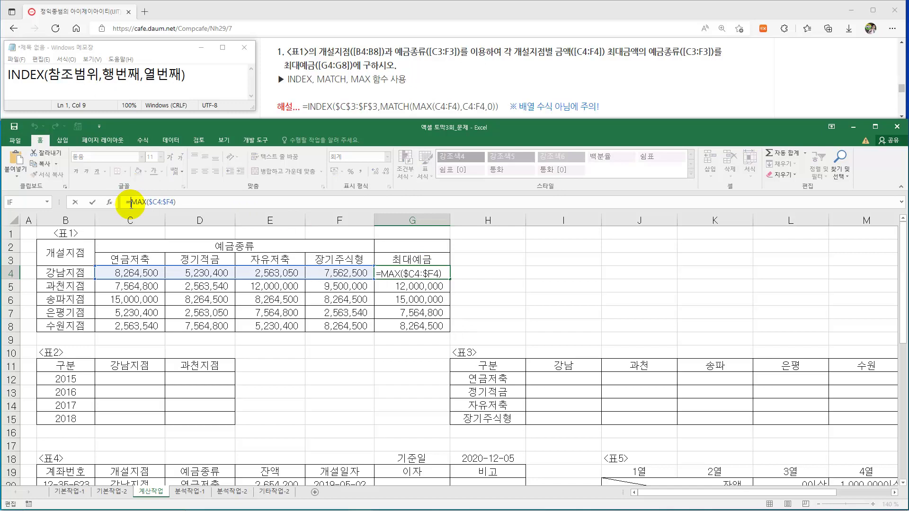
text(ma)
text(tch()
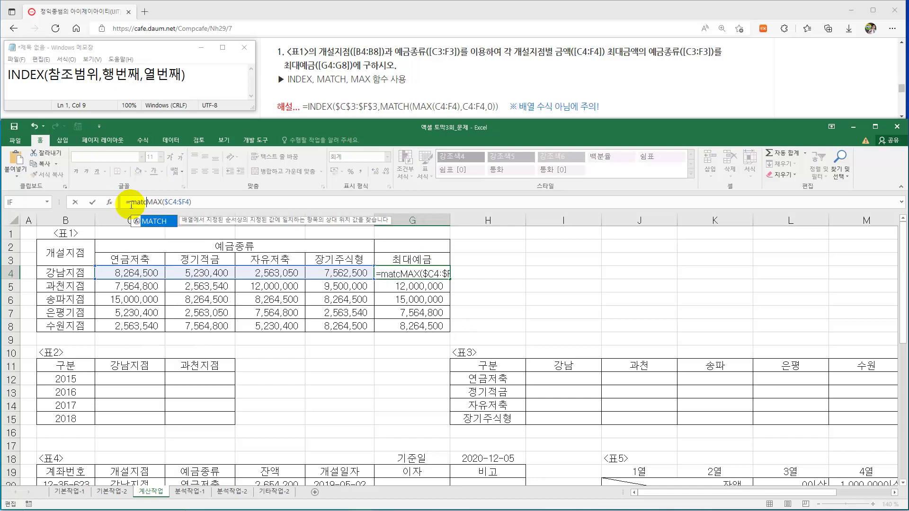
drag(153, 203, 200, 202)
click(208, 202)
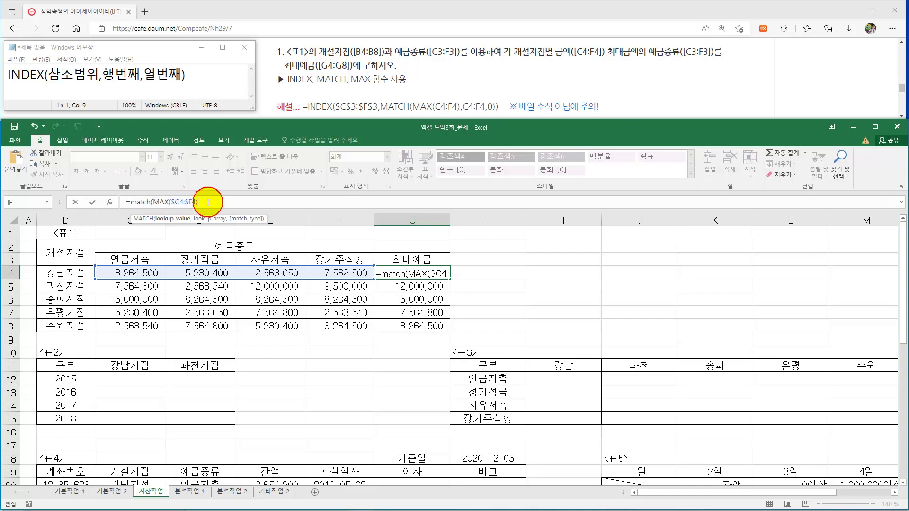
- Complete MATCH in G4 with lookup array $C4:$F4 and exact match type 0, and fill the formula down through G8
text(,)
drag(128, 273, 266, 273)
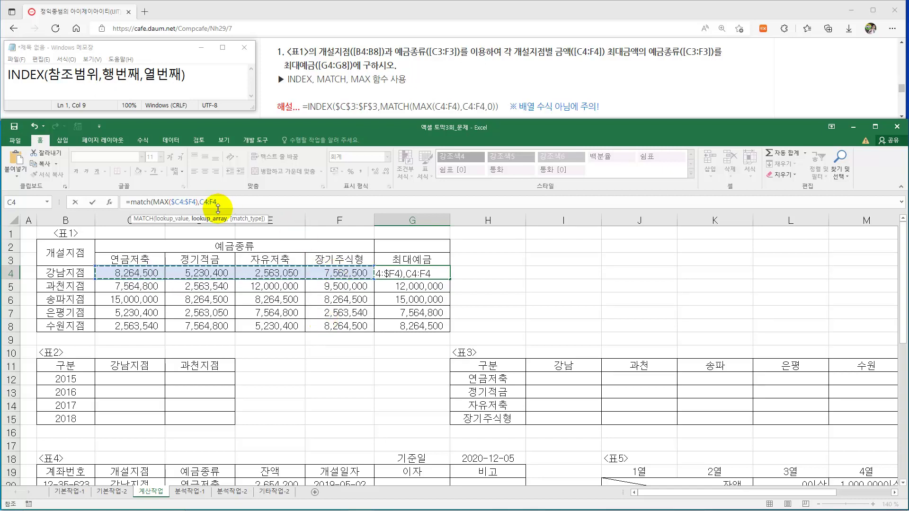
key(F4)
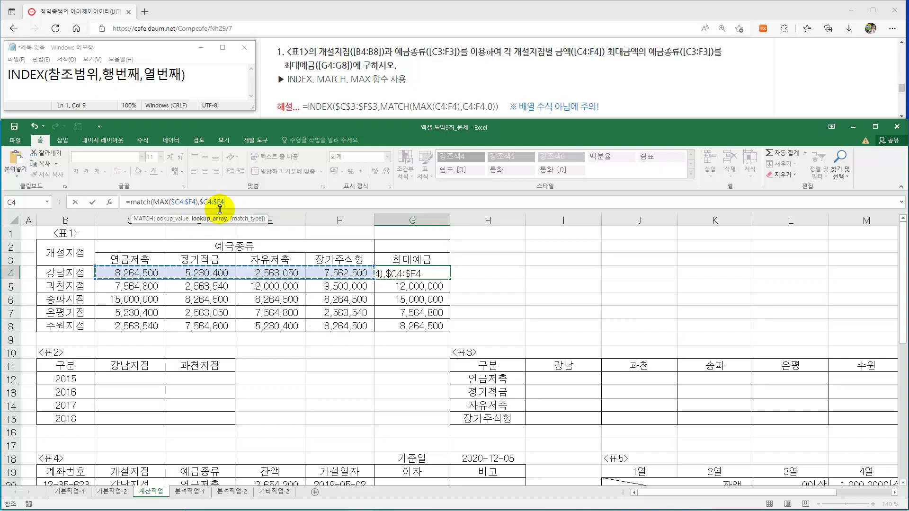
text(,)
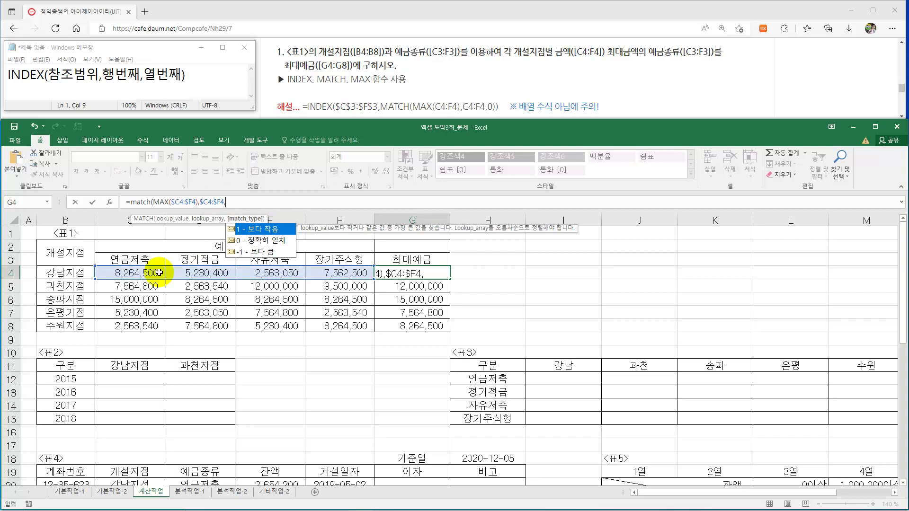
double_click(259, 244)
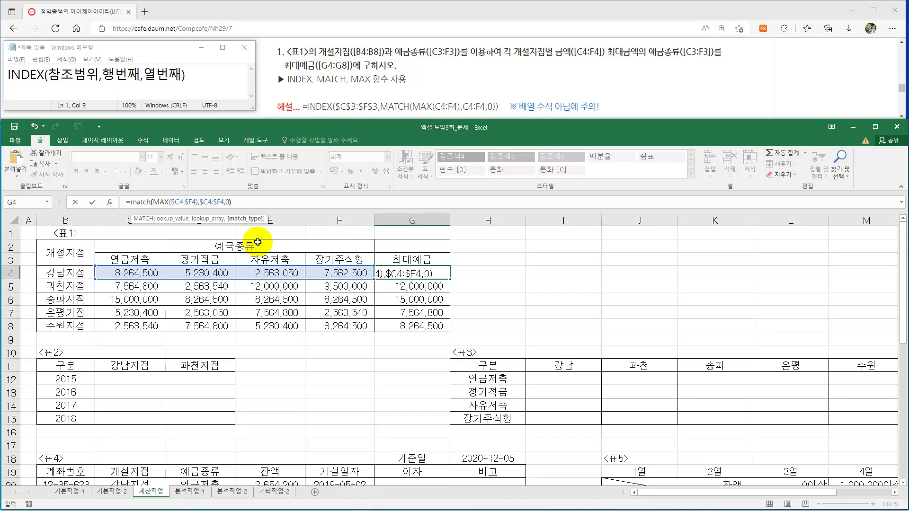
text())
key(ctrl+Return)
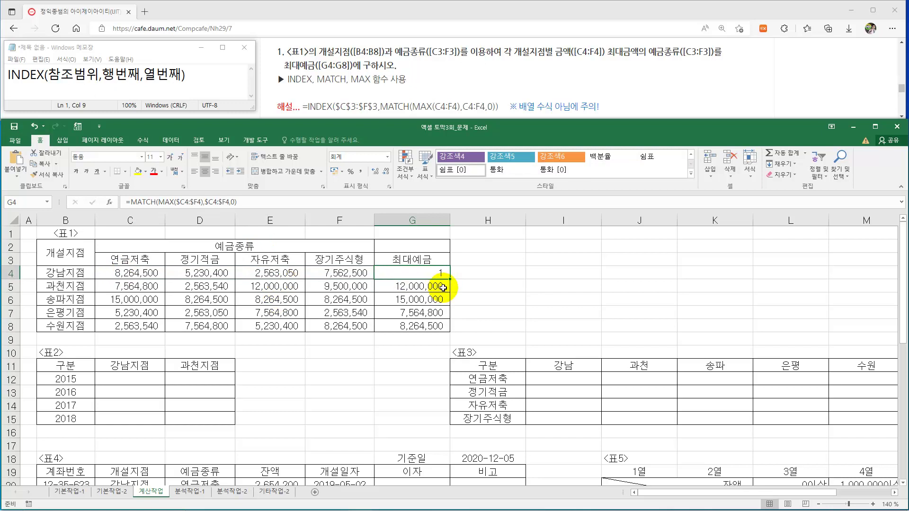
drag(450, 279, 449, 332)
click(433, 325)
- Compare the MATCH positions in column G with the deposit type headers in C3:F3 and the matching amounts
click(430, 274)
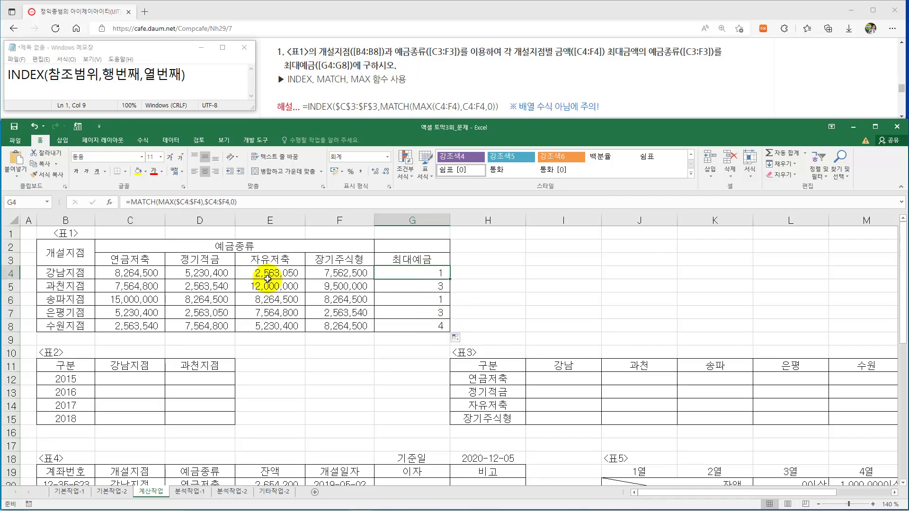
click(152, 260)
drag(160, 260, 340, 261)
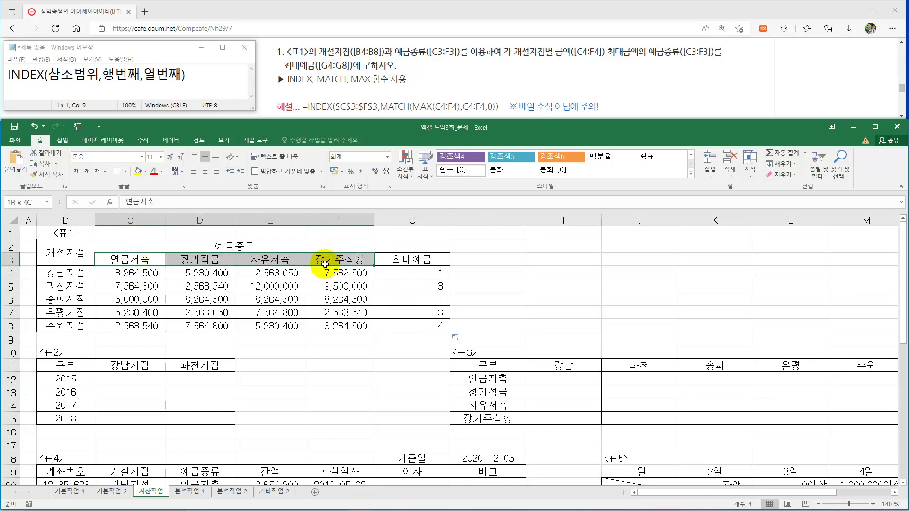
click(163, 264)
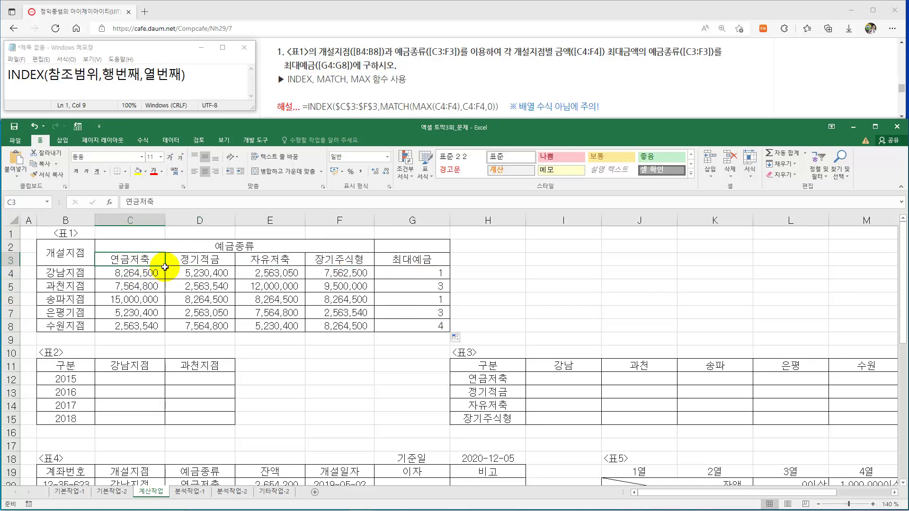
click(417, 286)
click(277, 286)
click(262, 259)
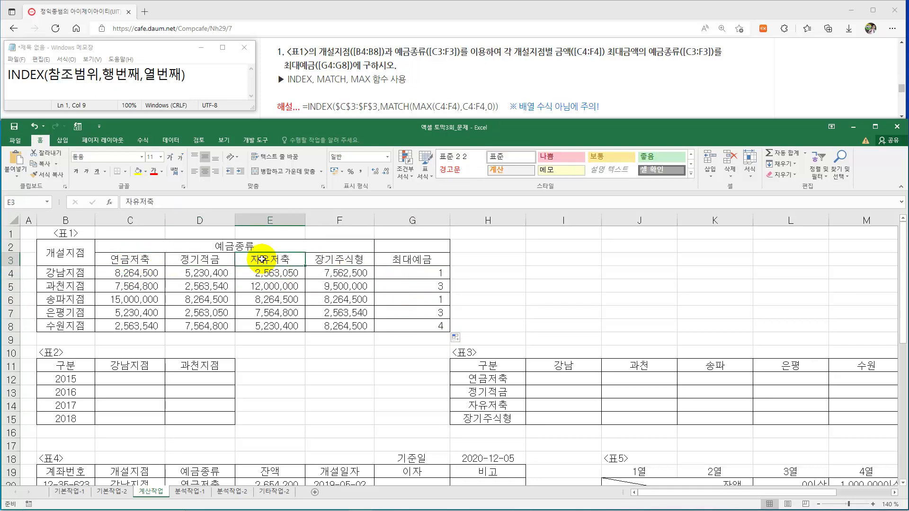
click(416, 278)
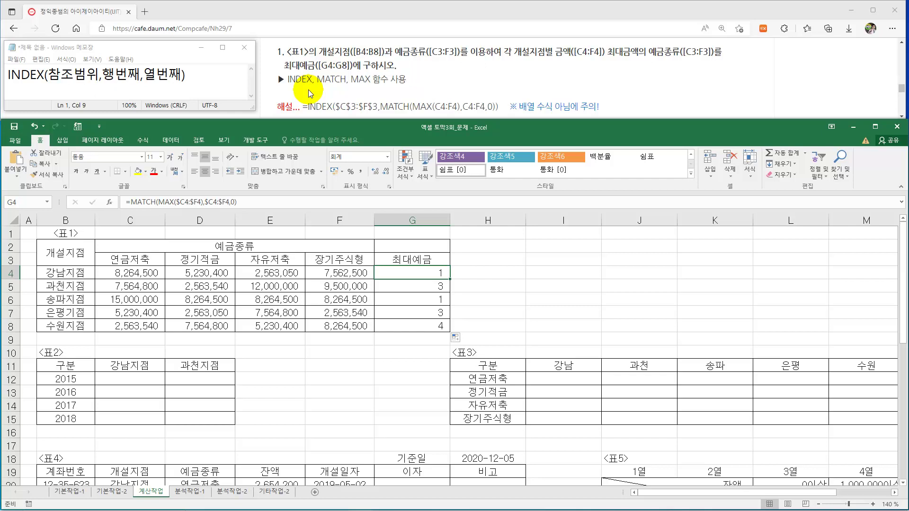
- Mark the INDEX syntax and trace its reference range C4:F8 with the third row and fourth column, and clear the drawings
key(ctrl+2)
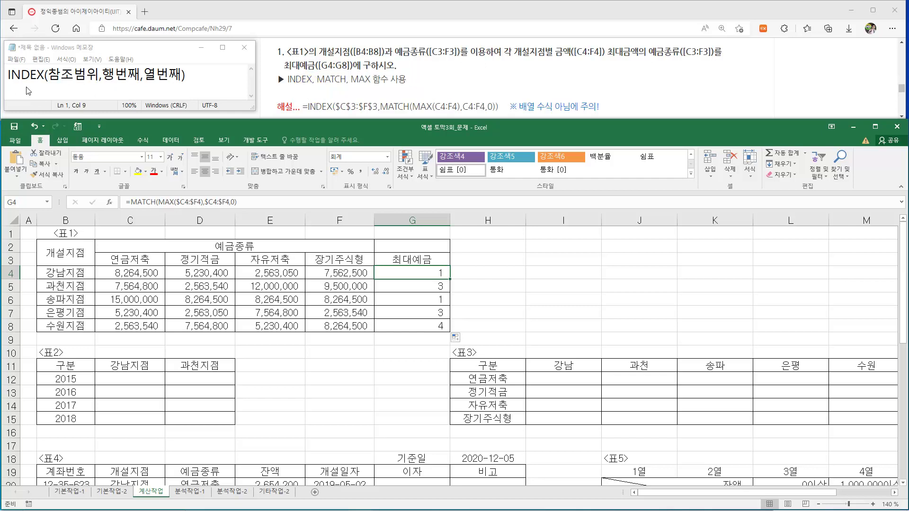
drag(14, 86, 88, 85)
drag(101, 271, 109, 316)
mouse_move(372, 324)
mouse_down()
mouse_move(372, 336)
mouse_move(328, 334)
mouse_up()
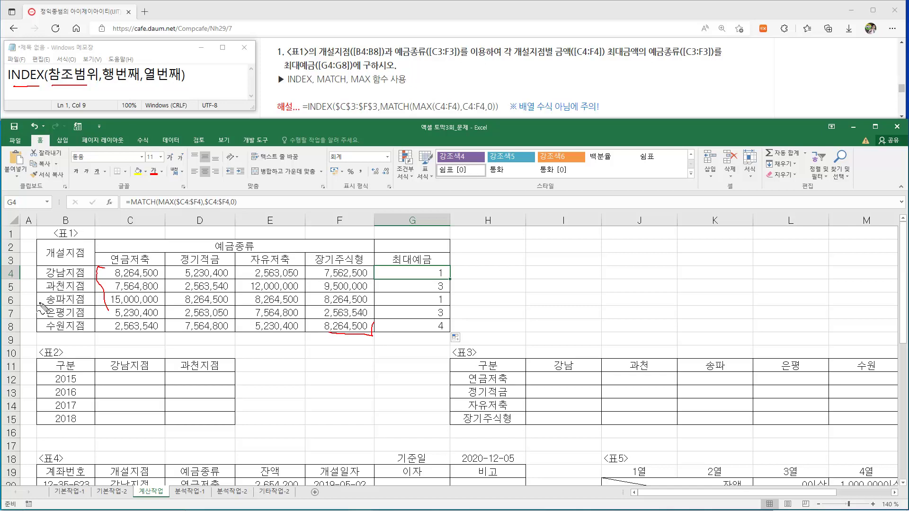
drag(11, 301, 38, 302)
drag(11, 273, 31, 276)
drag(38, 301, 88, 301)
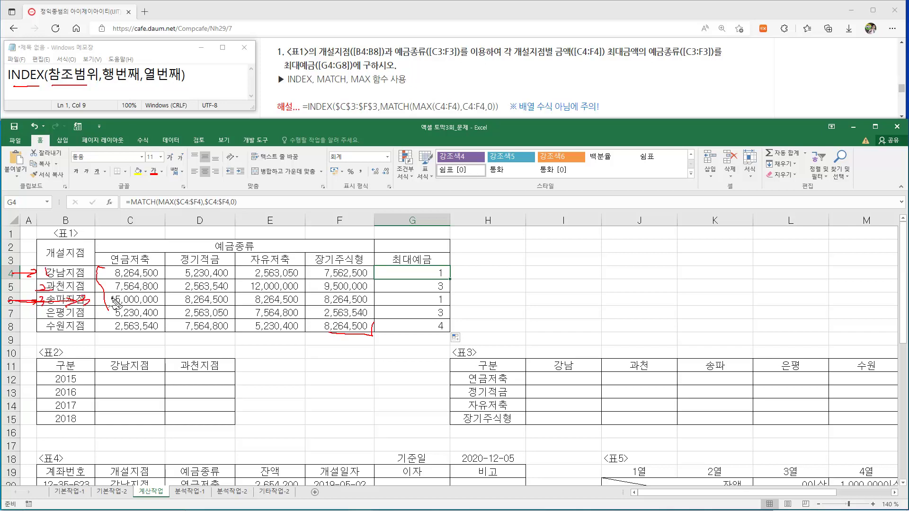
drag(337, 254, 337, 306)
drag(53, 83, 71, 84)
mouse_move(97, 268)
mouse_down()
mouse_move(223, 310)
mouse_move(341, 337)
mouse_move(373, 334)
mouse_up()
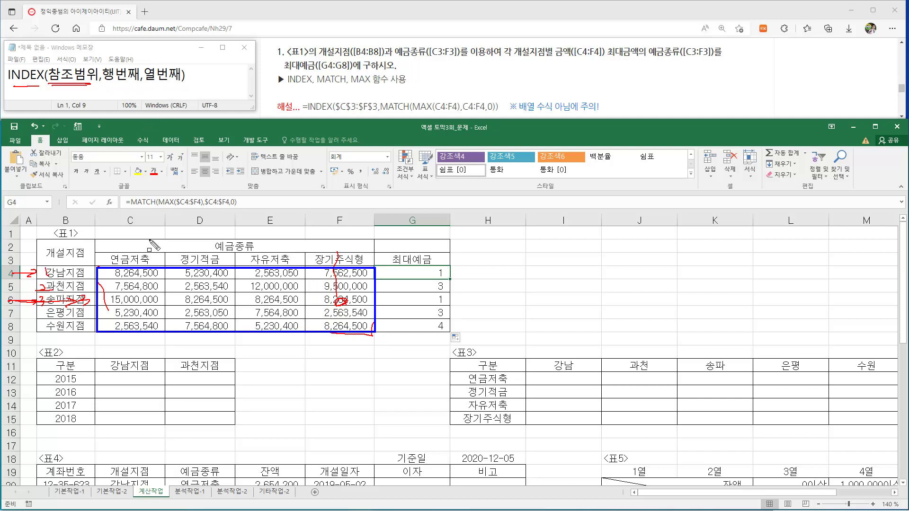
key(e)
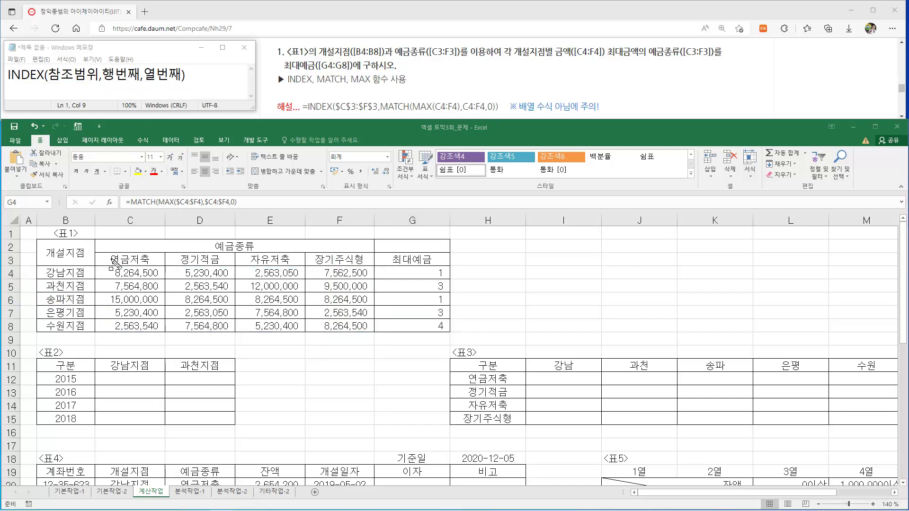
- Box the deposit types C3:F3 and branches B4:B8, number them 1–4 and 1–5, and label them as columns and rows
mouse_move(94, 254)
mouse_down()
mouse_move(135, 267)
mouse_move(381, 268)
mouse_up()
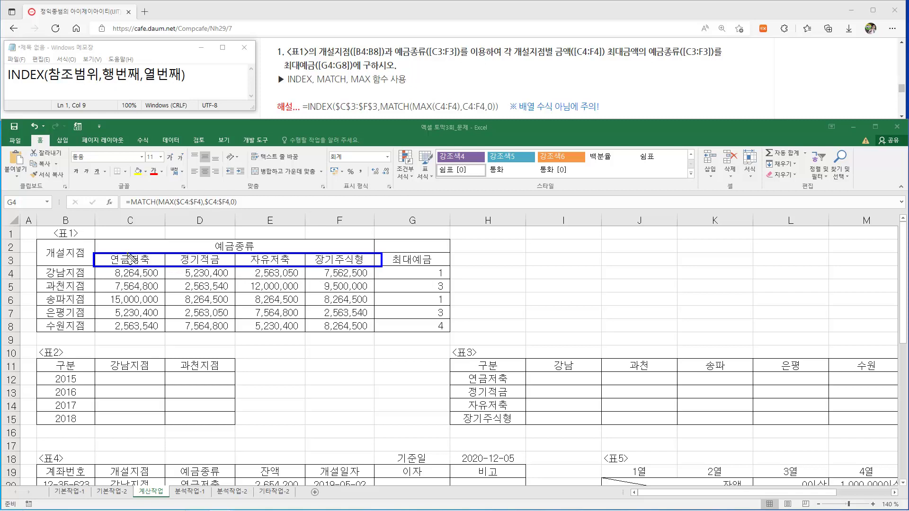
drag(132, 239, 132, 250)
drag(194, 243, 203, 243)
drag(277, 238, 280, 250)
mouse_move(338, 240)
mouse_down()
mouse_move(333, 250)
mouse_move(349, 244)
mouse_move(337, 258)
mouse_up()
drag(33, 268, 95, 332)
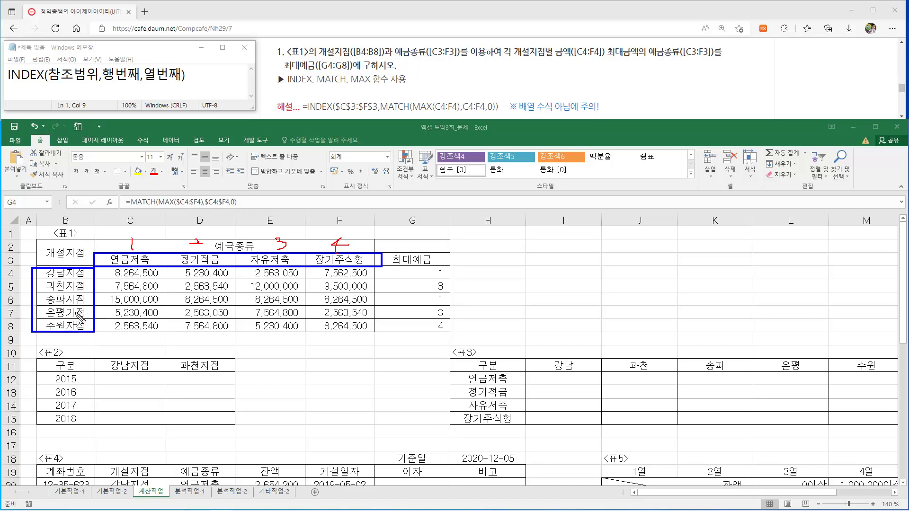
mouse_move(18, 268)
mouse_down()
mouse_move(25, 289)
mouse_move(16, 331)
mouse_move(34, 296)
mouse_up()
mouse_move(42, 294)
mouse_down()
mouse_move(53, 310)
mouse_move(32, 302)
mouse_up()
mouse_move(145, 237)
mouse_down()
mouse_move(153, 247)
mouse_move(164, 234)
mouse_move(170, 247)
mouse_up()
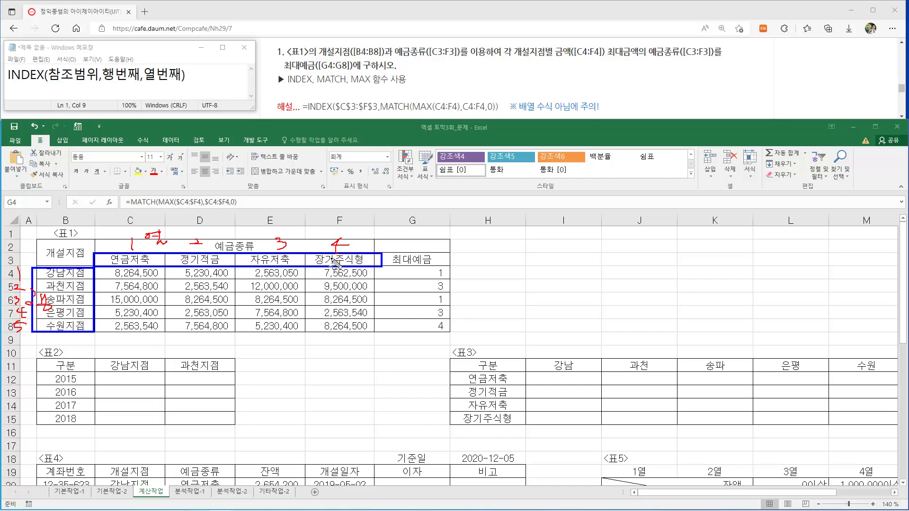
- Trace the four deposit type columns downward and the branch rows across, underline the INDEX reference argument, and clear the drawings
drag(148, 245, 150, 286)
drag(209, 255, 208, 292)
drag(283, 254, 281, 304)
drag(341, 247, 339, 299)
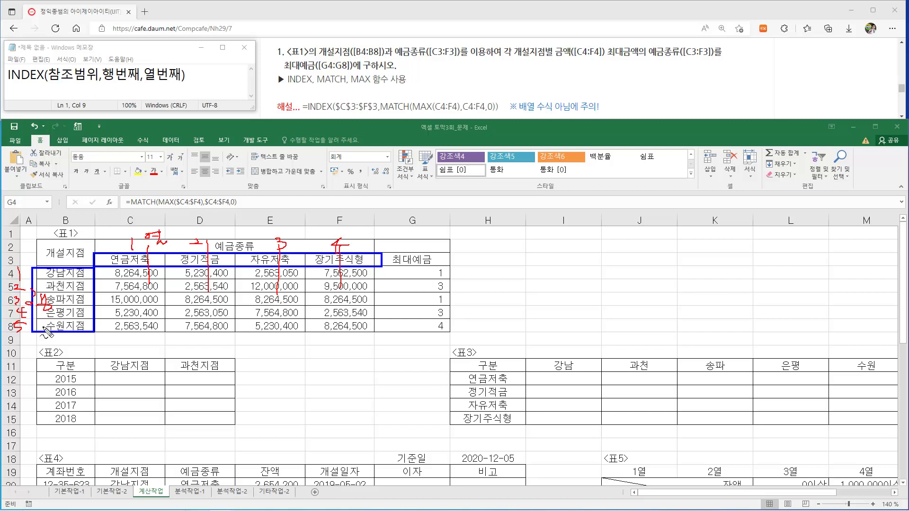
mouse_move(17, 274)
mouse_down()
mouse_move(124, 272)
mouse_move(101, 280)
mouse_move(94, 296)
mouse_up()
mouse_move(27, 301)
mouse_down()
mouse_move(124, 299)
mouse_move(114, 305)
mouse_up()
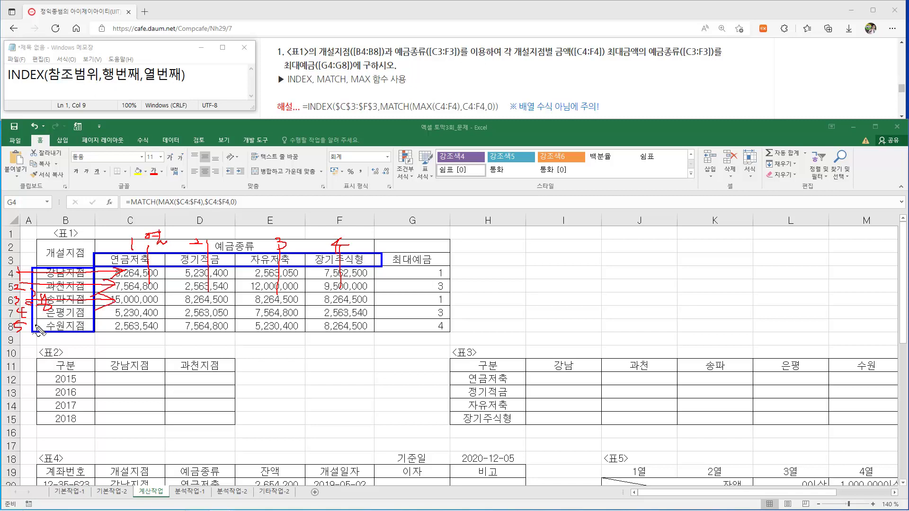
key(ctrl+z)
mouse_move(8, 82)
mouse_down()
mouse_move(88, 82)
mouse_move(75, 85)
mouse_up()
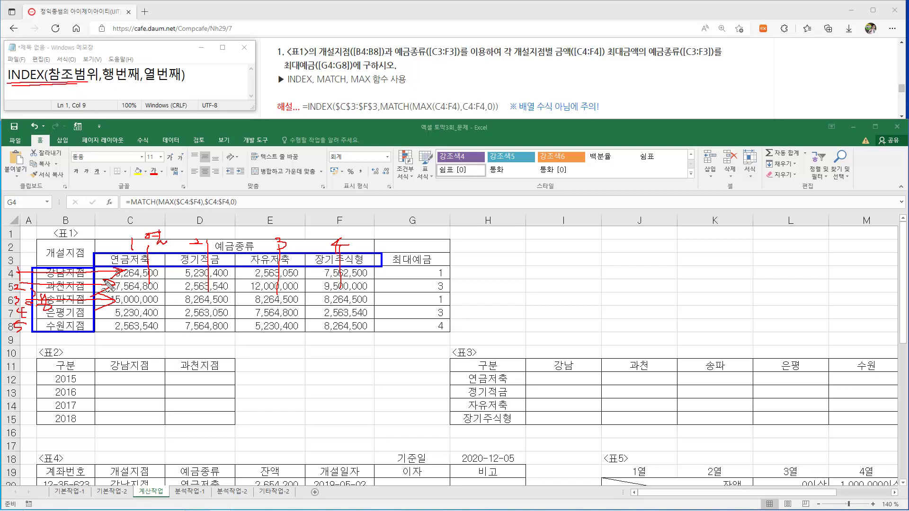
key(Escape)
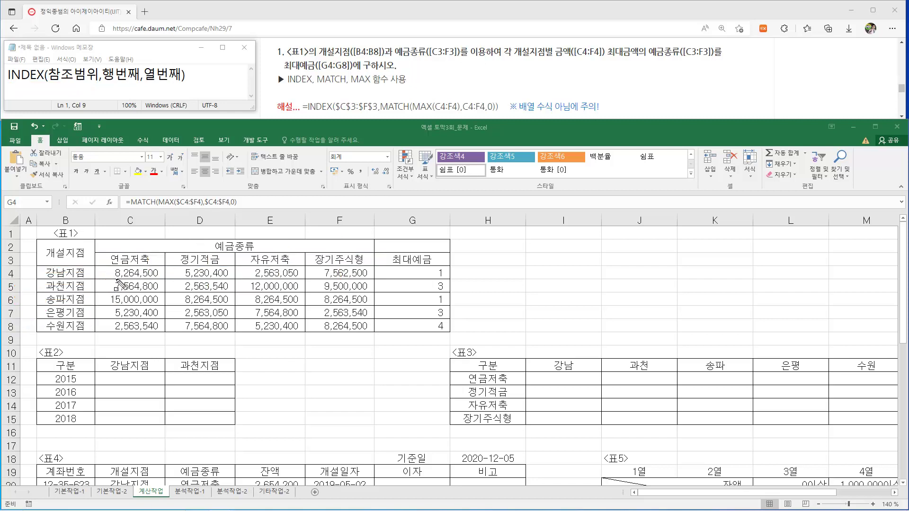
- Box the amounts C4:F8 and the deposit type headers C3:F3 as candidate reference ranges, and clear the boxes
mouse_move(101, 267)
mouse_down()
mouse_move(151, 301)
mouse_move(371, 330)
mouse_up()
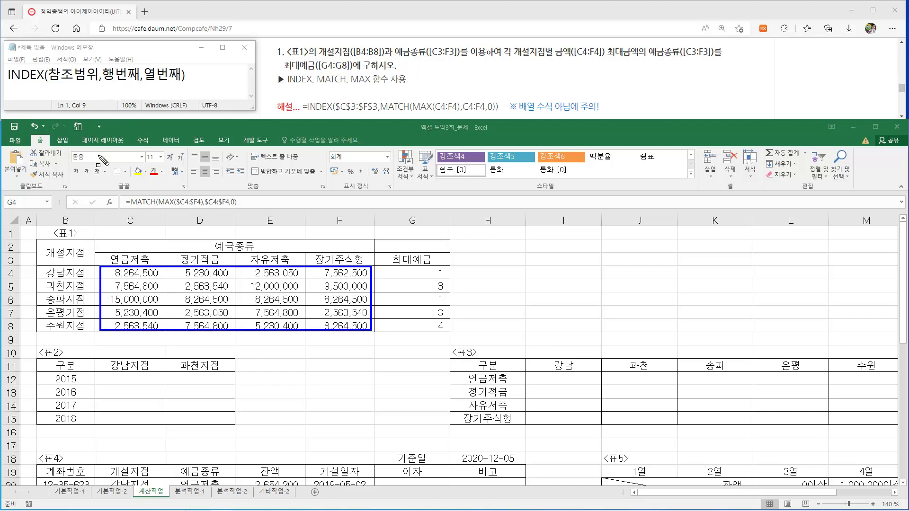
mouse_move(97, 252)
mouse_down()
mouse_move(117, 264)
mouse_move(371, 267)
mouse_up()
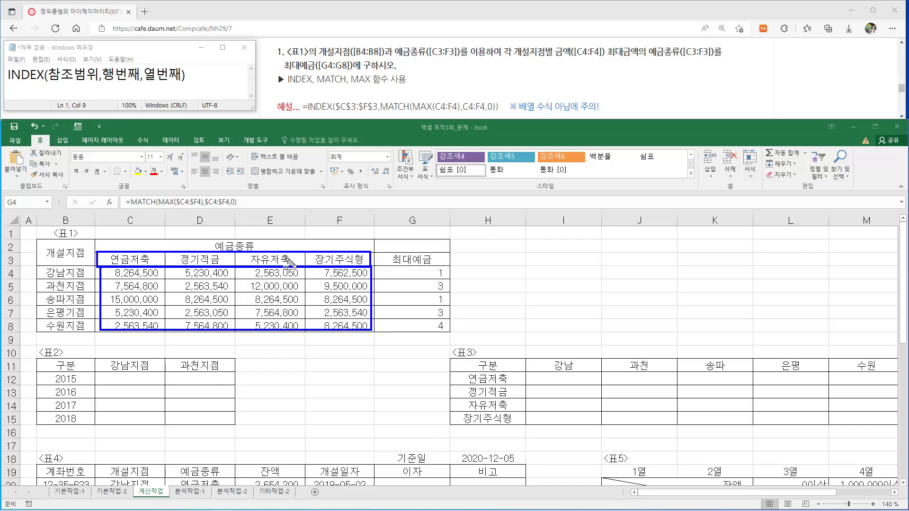
key(Escape)
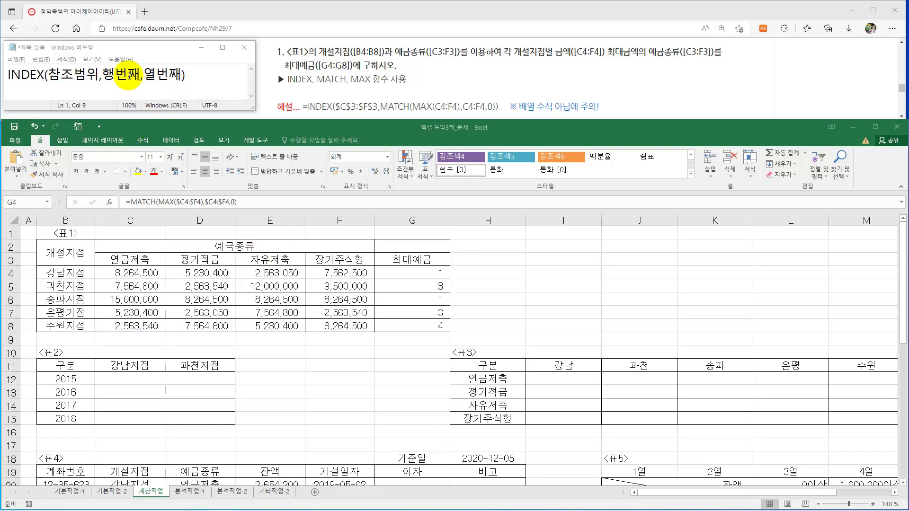
- Remove the row argument and its comma from the syntax note so it reads INDEX(참조범위,열번째)
drag(103, 75, 138, 74)
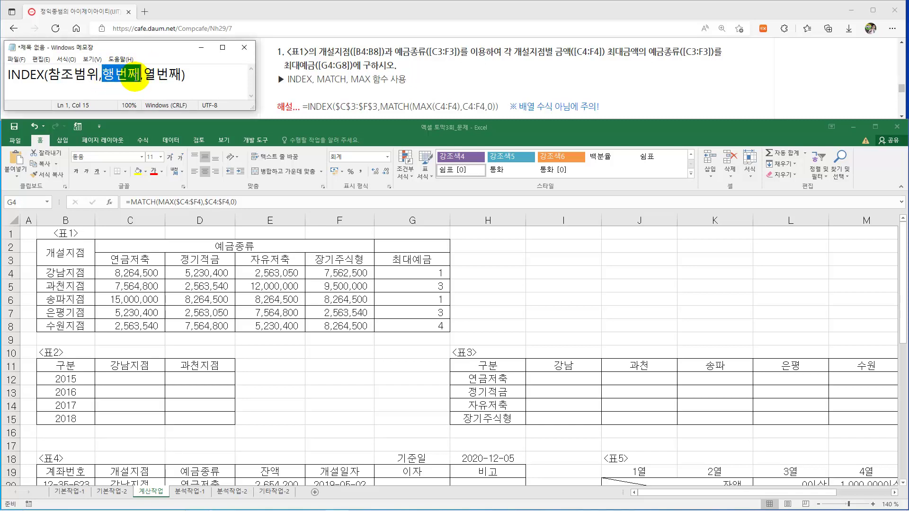
key(Delete)
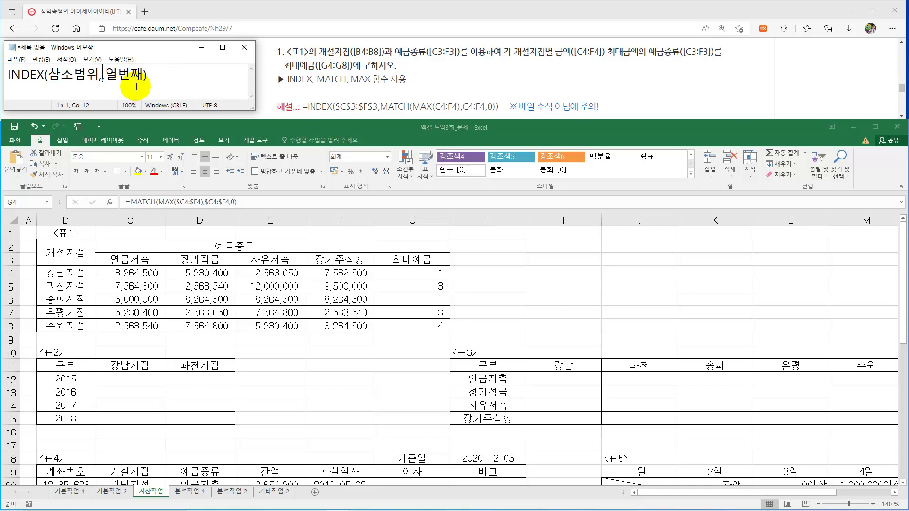
click(98, 75)
key(Delete)
- Highlight the single-row range C3:F3 and single-column range B4:B8, and change the note's remaining position argument to 행번째
drag(128, 259, 326, 263)
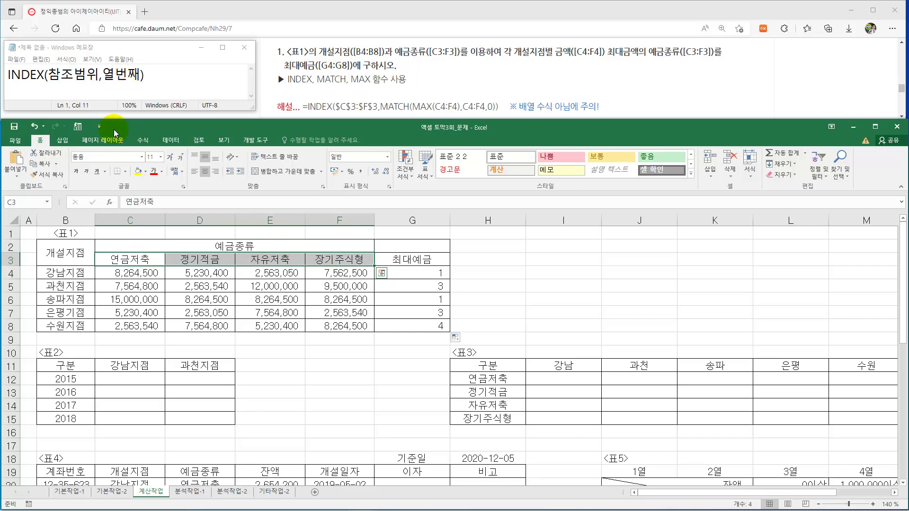
drag(73, 278, 71, 328)
drag(103, 75, 114, 74)
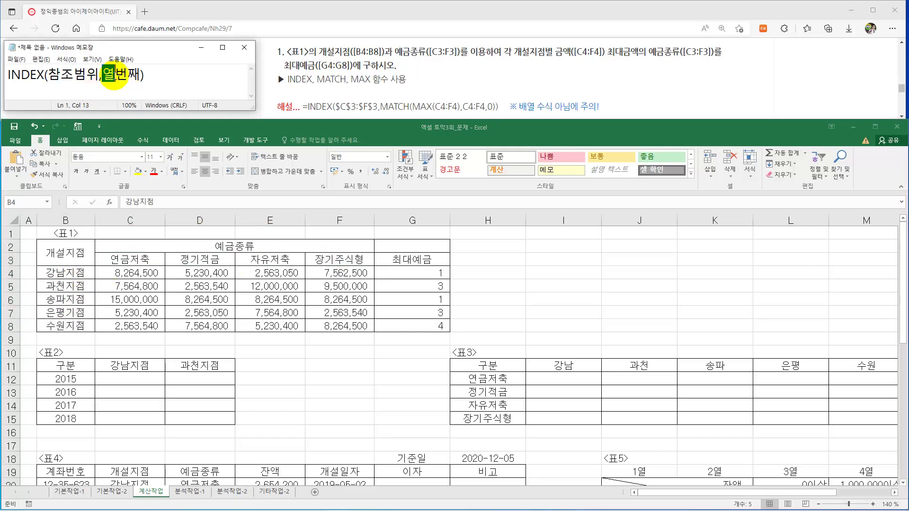
text(행)
- Insert an INDEX function opening before MATCH in the G4 formula
click(399, 274)
click(401, 274)
click(132, 202)
text(index)
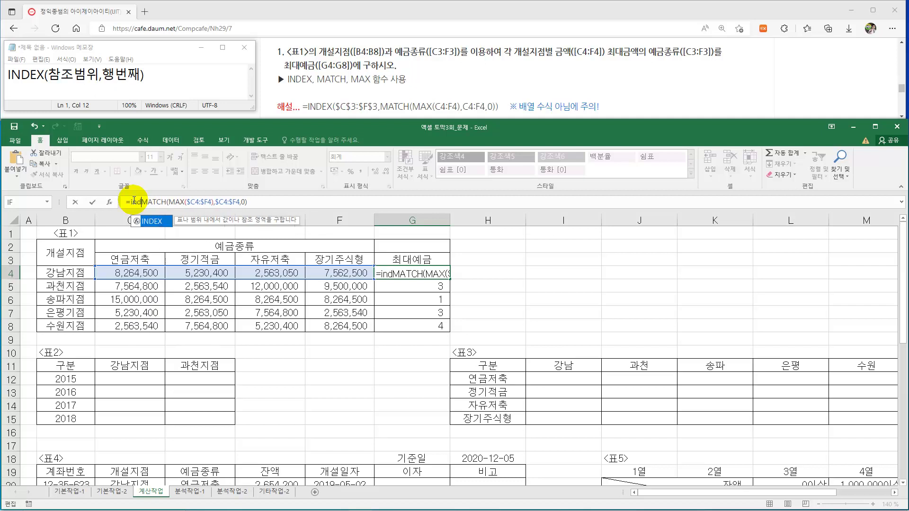
text(()
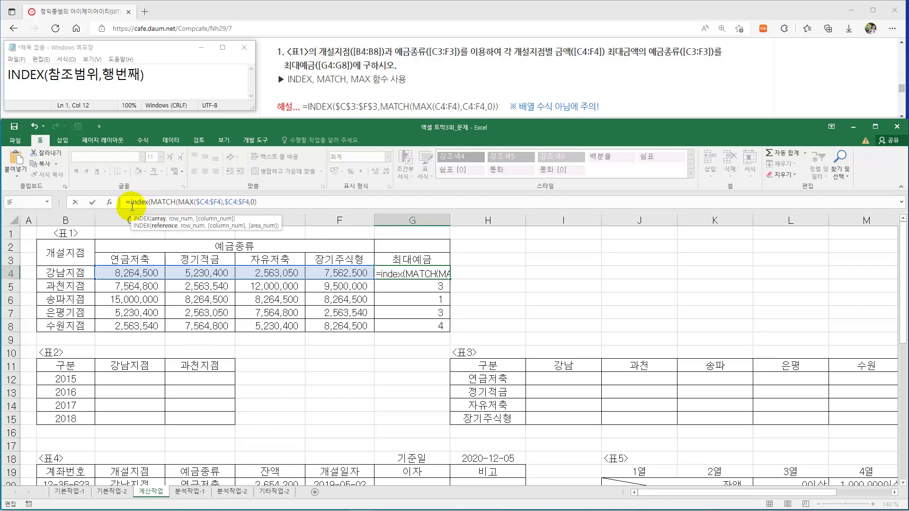
drag(128, 273, 337, 332)
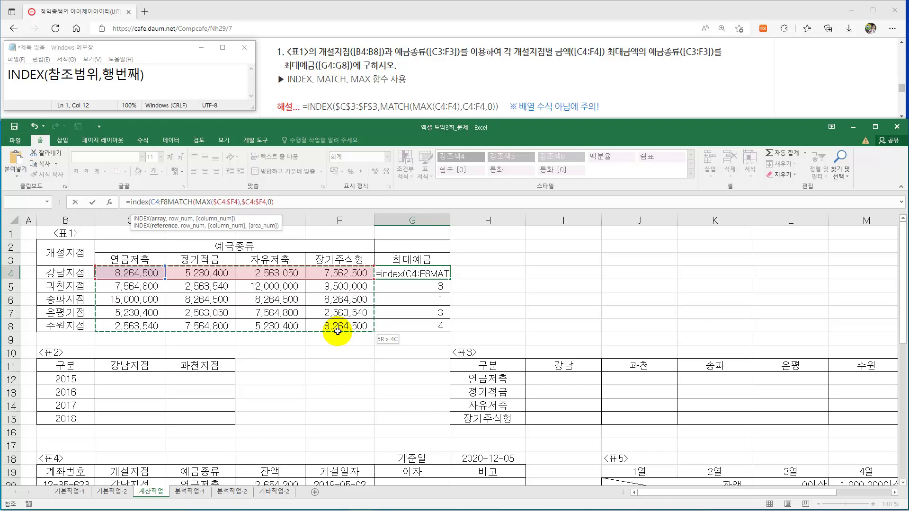
click(76, 277)
drag(83, 283, 85, 326)
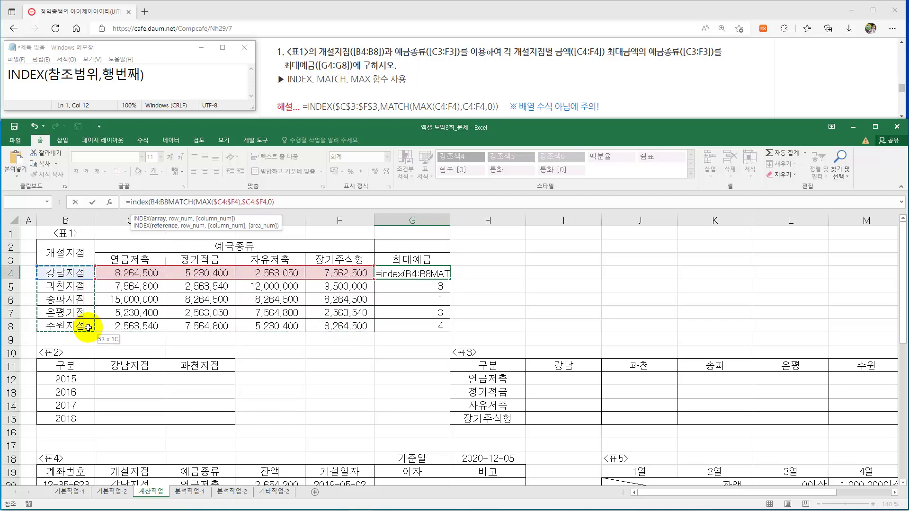
- Complete G4's INDEX formula with the absolute array $C$3:$F$3 and the existing MATCH expression as its position argument
drag(120, 261, 339, 260)
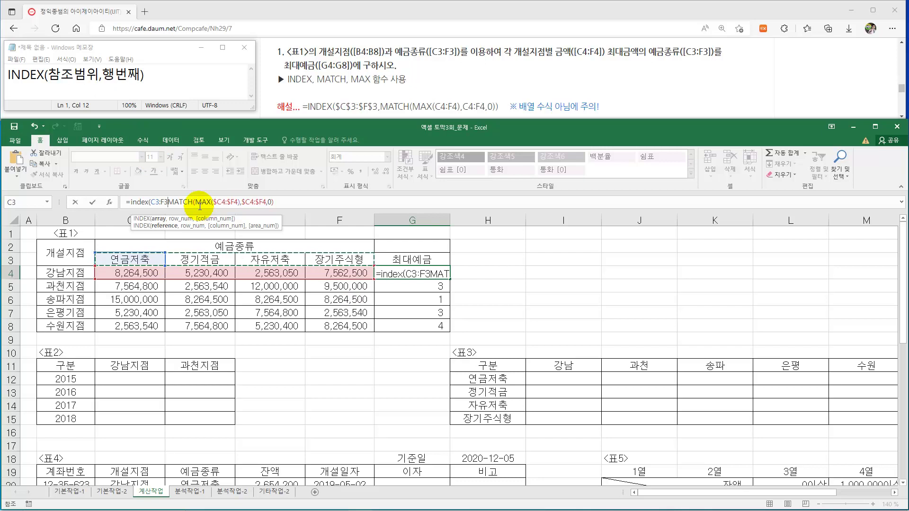
drag(173, 202, 214, 274)
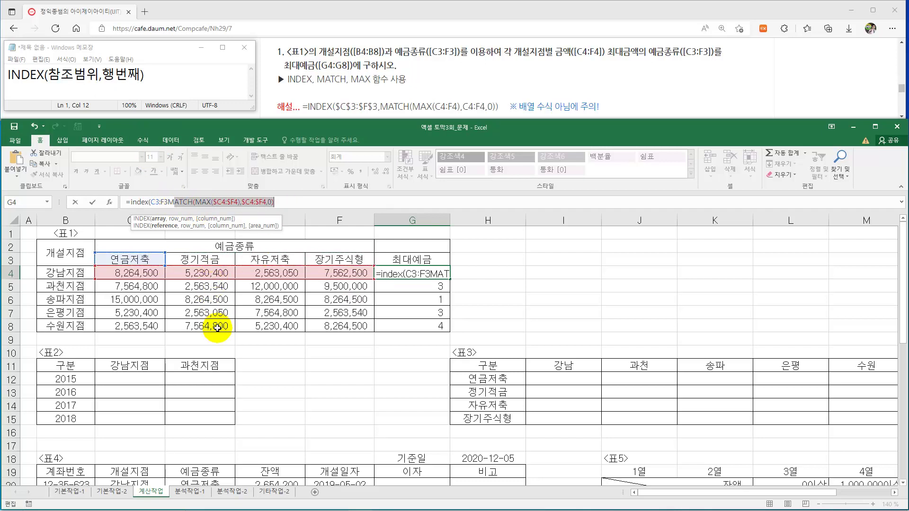
click(168, 203)
text(,)
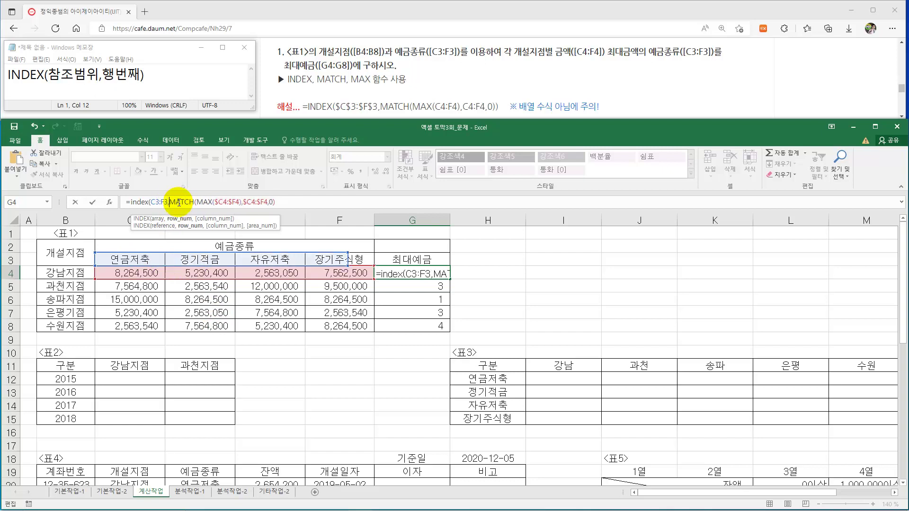
drag(167, 203, 151, 203)
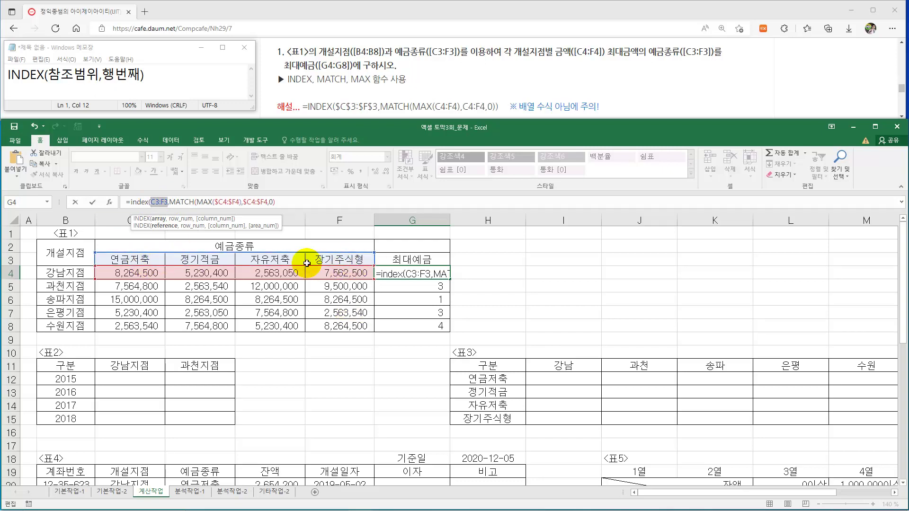
key(F4)
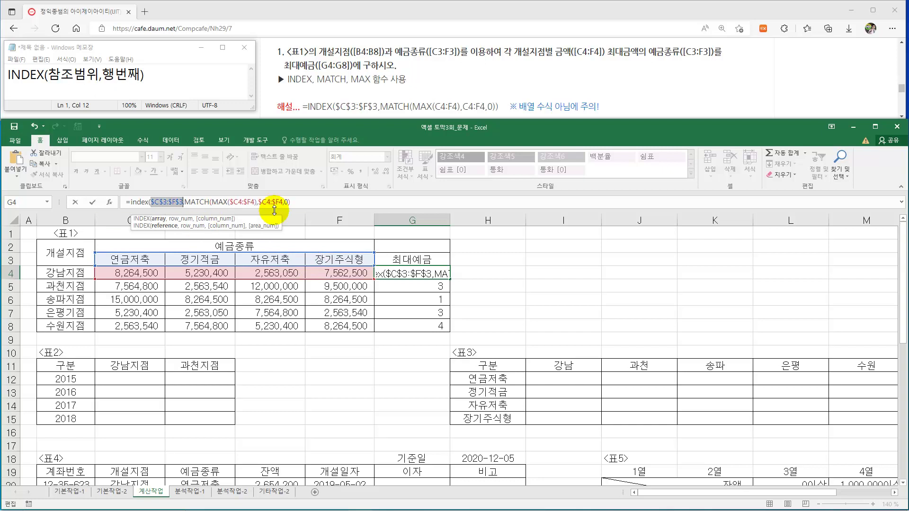
click(306, 202)
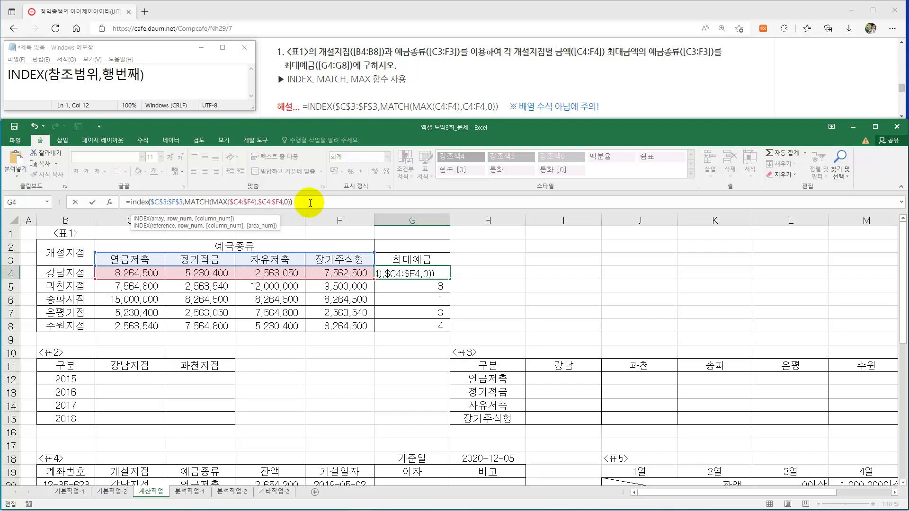
key(Return)
- Fill the INDEX formula from G4 down through G8
click(427, 276)
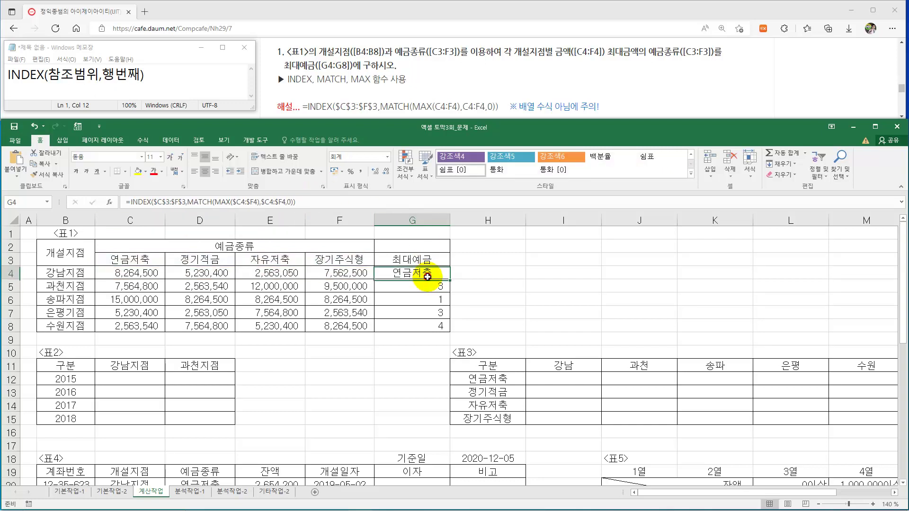
click(396, 285)
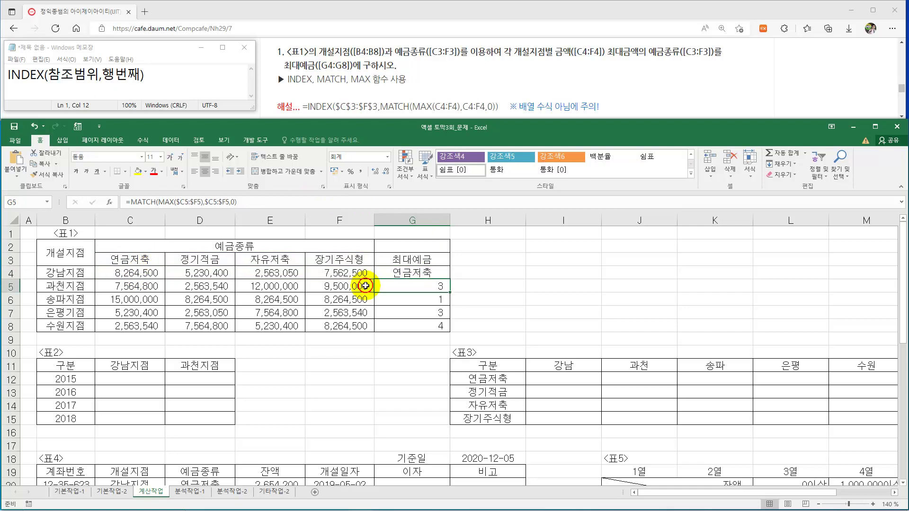
click(440, 276)
drag(451, 281, 450, 317)
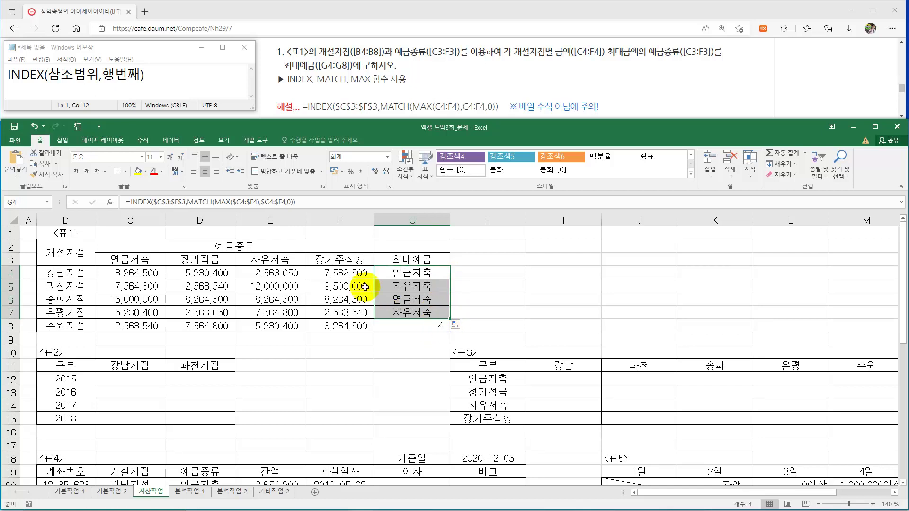
drag(450, 318, 449, 335)
click(471, 326)
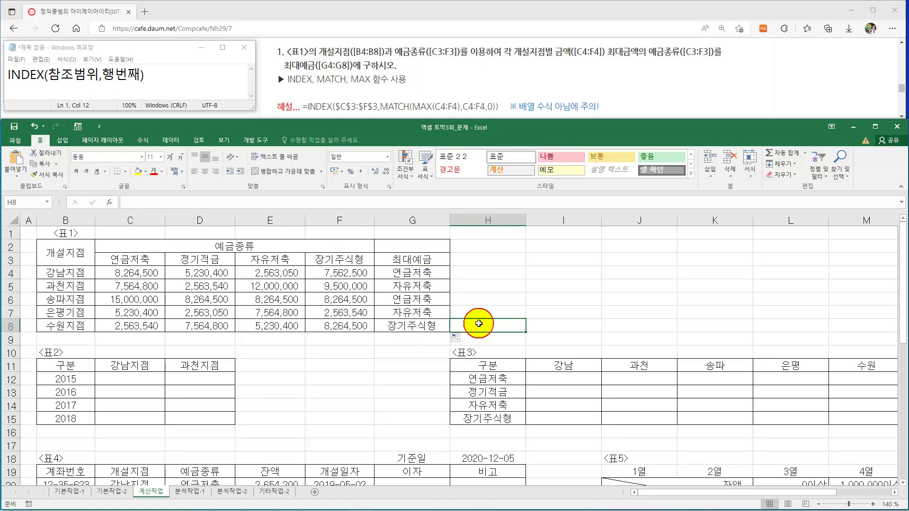